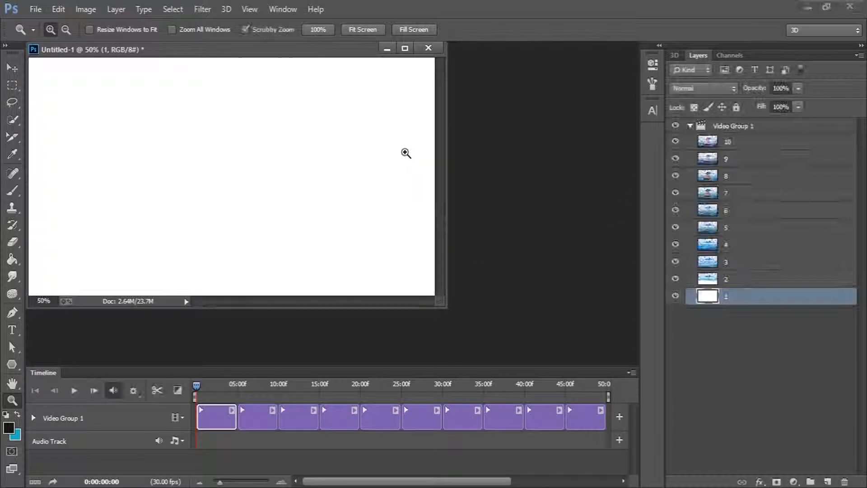
# Apply a 1 s Fade transition to the start of clip 3 in the video timeline
pyautogui.moveTo(345, 50); pyautogui.dragTo(387, 54)
pyautogui.click(369, 31)
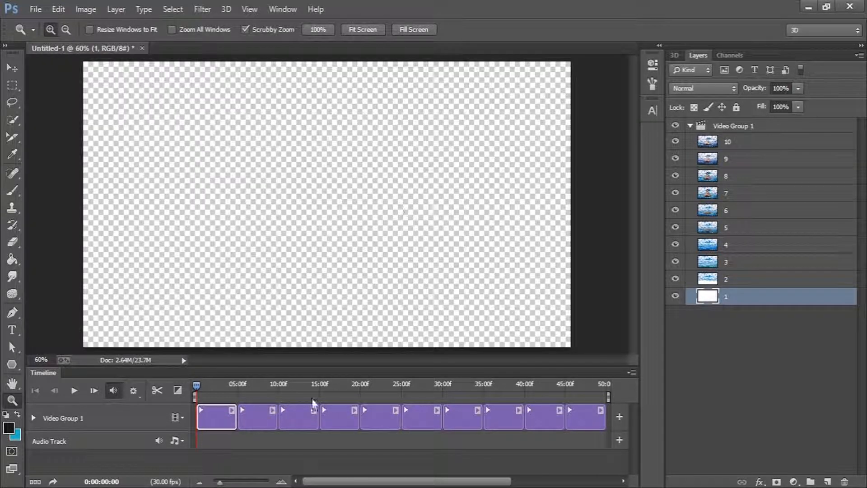
pyautogui.moveTo(199, 384); pyautogui.dragTo(252, 383)
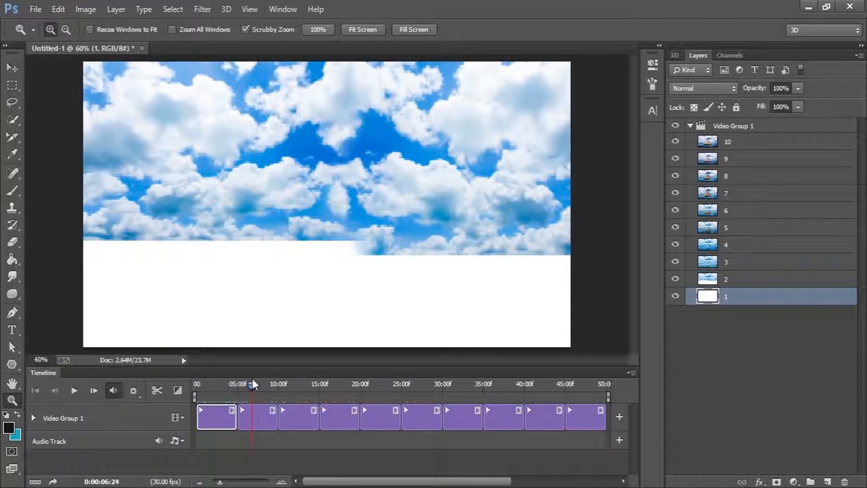
pyautogui.click(263, 416)
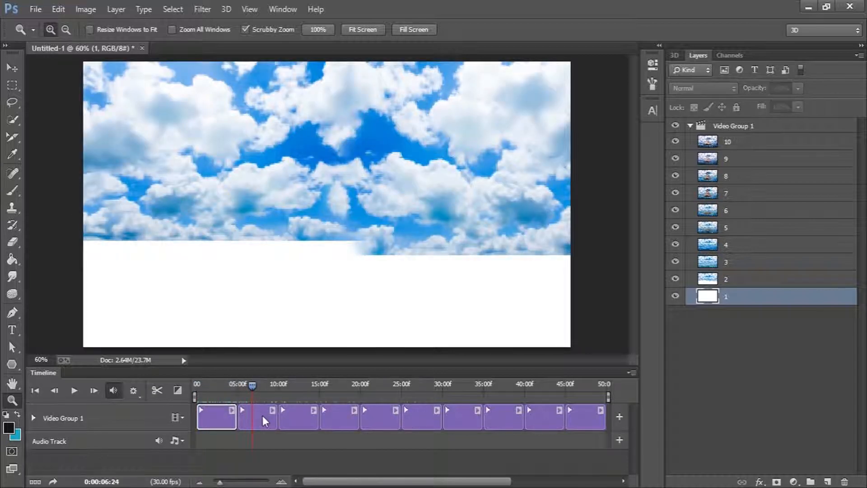
pyautogui.click(178, 390)
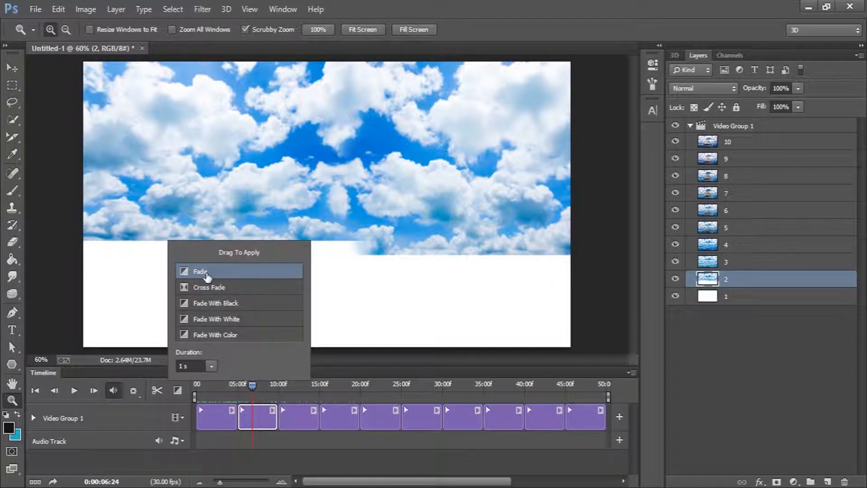
pyautogui.moveTo(198, 276); pyautogui.dragTo(285, 420)
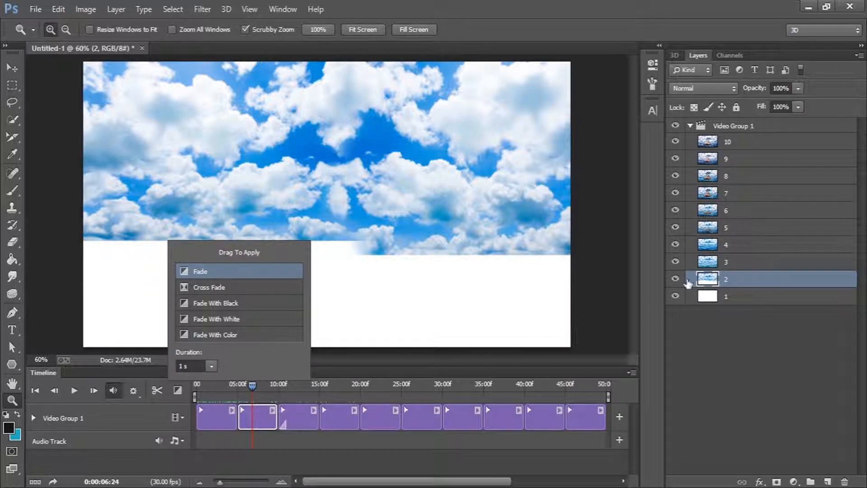
pyautogui.click(731, 265)
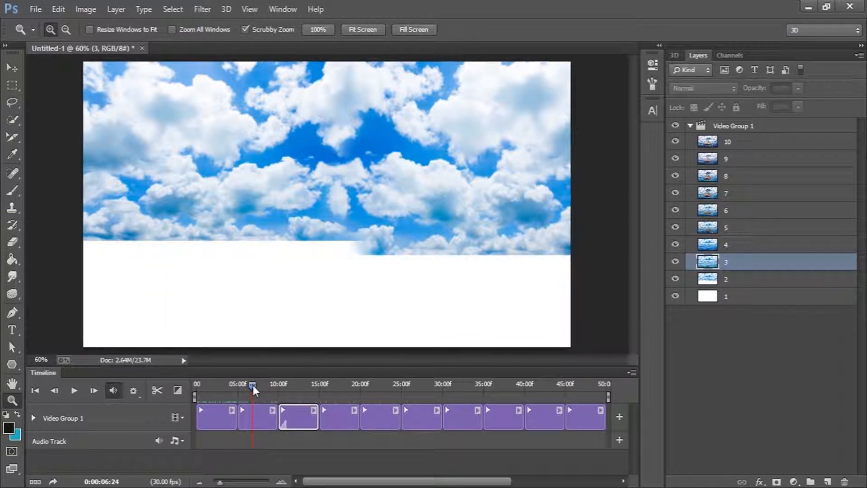
pyautogui.moveTo(253, 385); pyautogui.dragTo(307, 386)
pyautogui.click(178, 390)
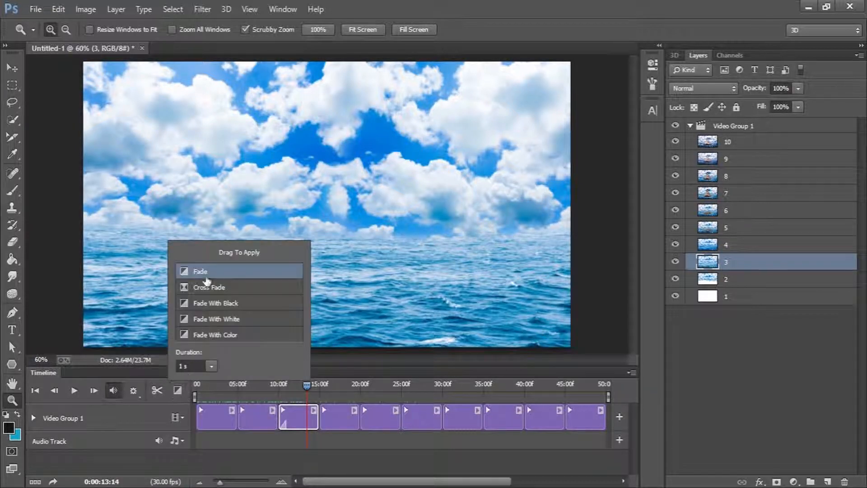
pyautogui.moveTo(309, 351); pyautogui.dragTo(315, 417)
pyautogui.moveTo(306, 384)
pyautogui.mouseDown()
pyautogui.moveTo(327, 380)
pyautogui.moveTo(267, 381)
pyautogui.moveTo(311, 381)
pyautogui.mouseUp()
pyautogui.hotkey('ctrl', 'z')
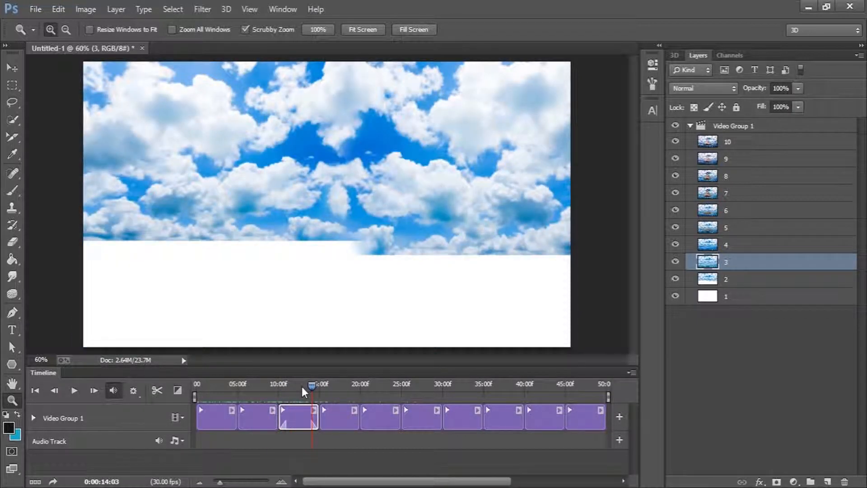
pyautogui.click(307, 427)
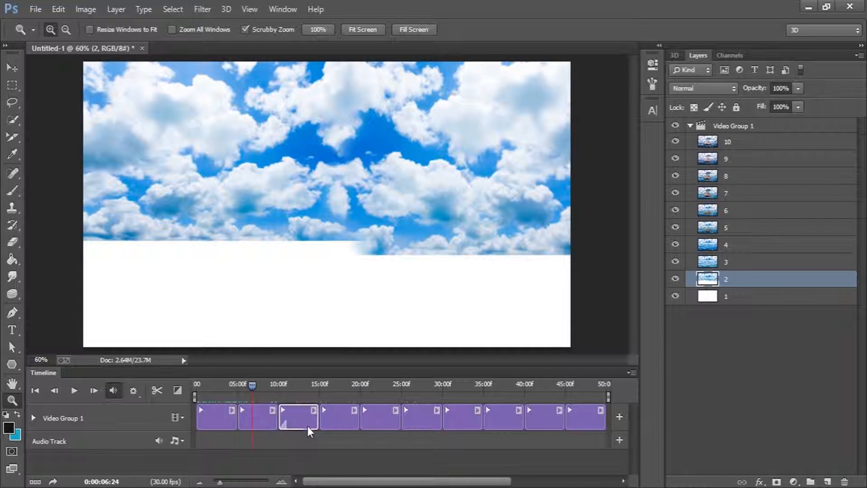
# Apply a Fade transition between clips 3 and 4
pyautogui.click(179, 389)
pyautogui.moveTo(206, 277); pyautogui.dragTo(321, 429)
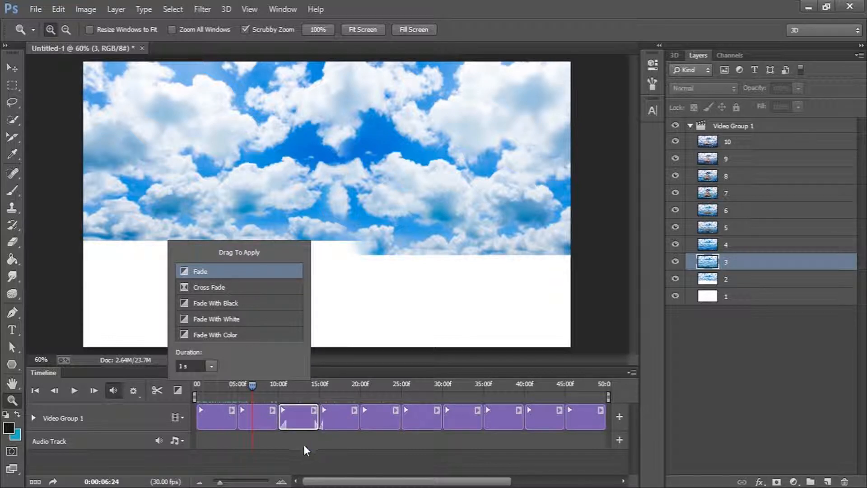
pyautogui.click(281, 481)
pyautogui.moveTo(338, 480); pyautogui.dragTo(399, 485)
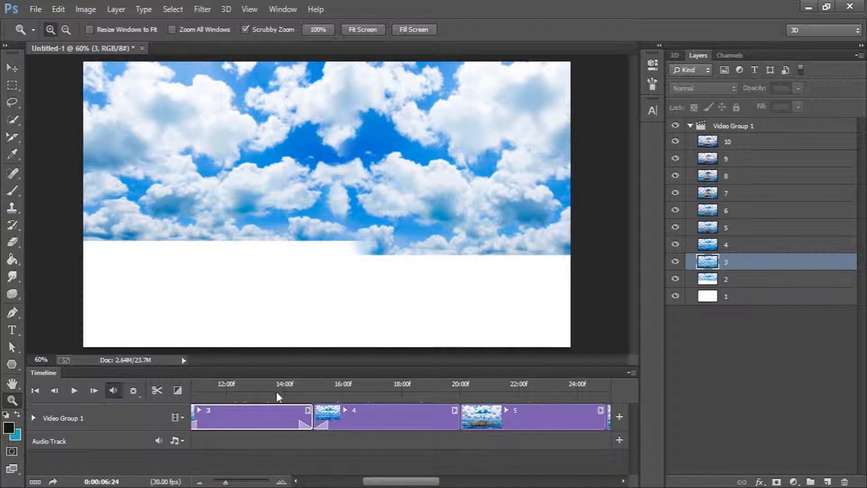
# Select and preview the transition between clips 3 and 4
pyautogui.click(292, 384)
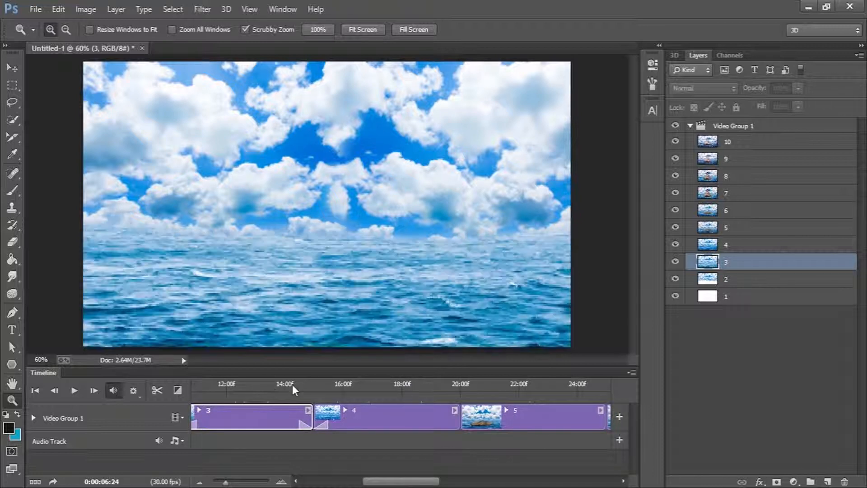
pyautogui.click(305, 427)
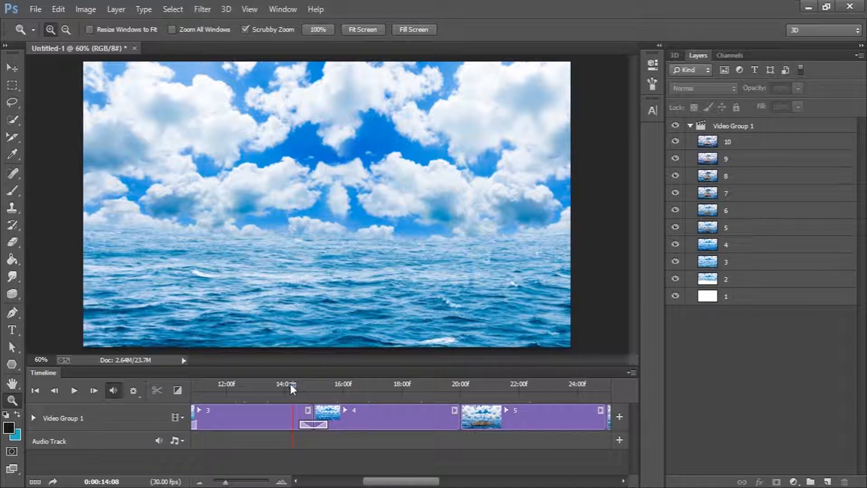
pyautogui.moveTo(291, 384); pyautogui.dragTo(378, 382)
# Apply a Cross Fade transition between clips 4 and 5
pyautogui.click(395, 416)
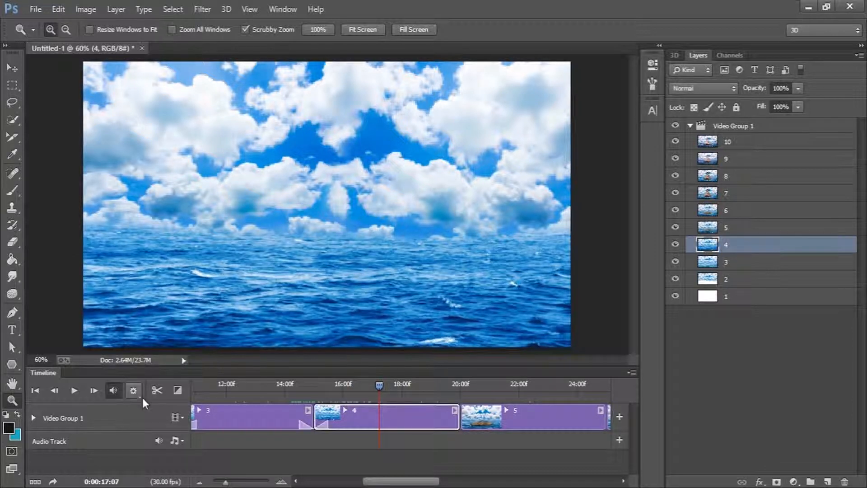
pyautogui.click(181, 388)
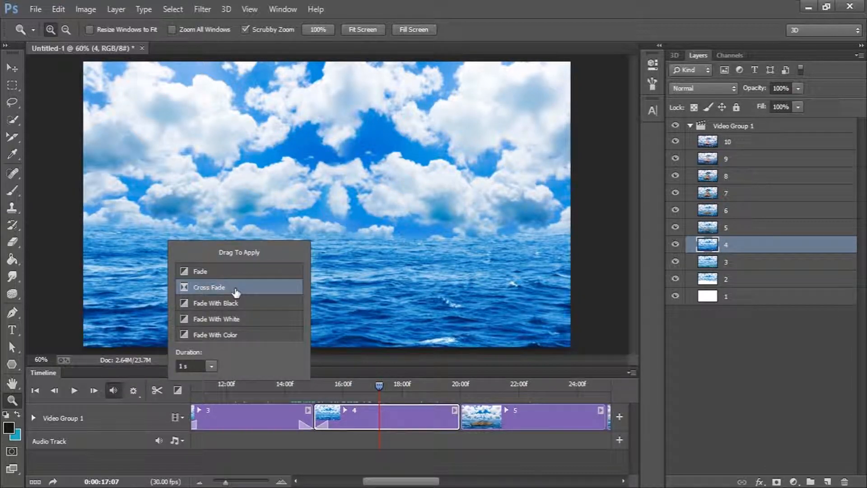
pyautogui.moveTo(212, 289)
pyautogui.mouseDown()
pyautogui.moveTo(300, 306)
pyautogui.moveTo(458, 416)
pyautogui.moveTo(410, 415)
pyautogui.moveTo(460, 422)
pyautogui.mouseUp()
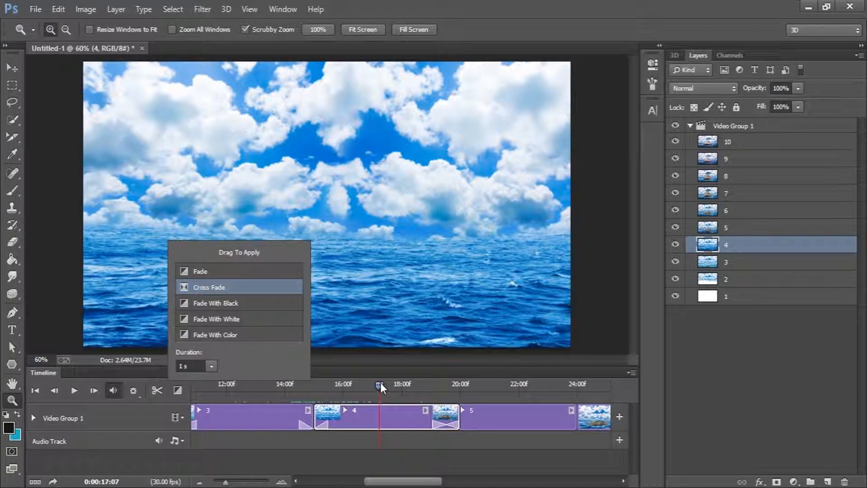
pyautogui.moveTo(380, 383); pyautogui.dragTo(467, 400)
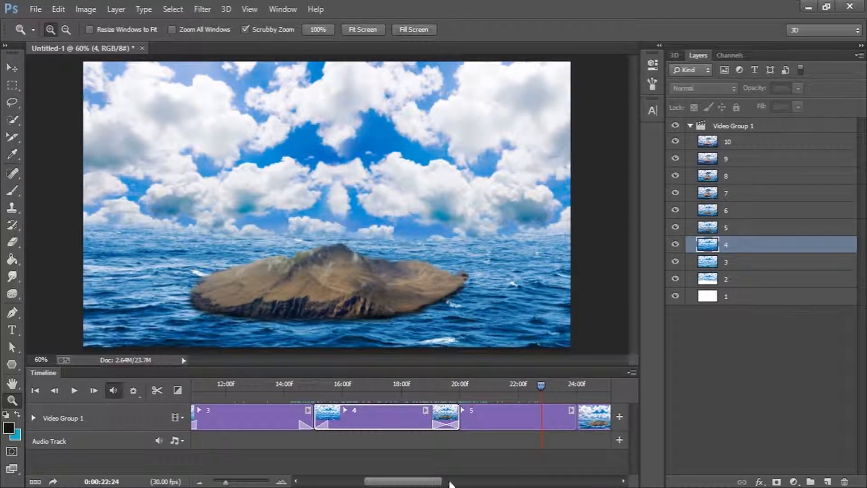
# Apply a Fade With Black transition to the end of clip 5
pyautogui.moveTo(438, 481); pyautogui.dragTo(470, 483)
pyautogui.click(178, 390)
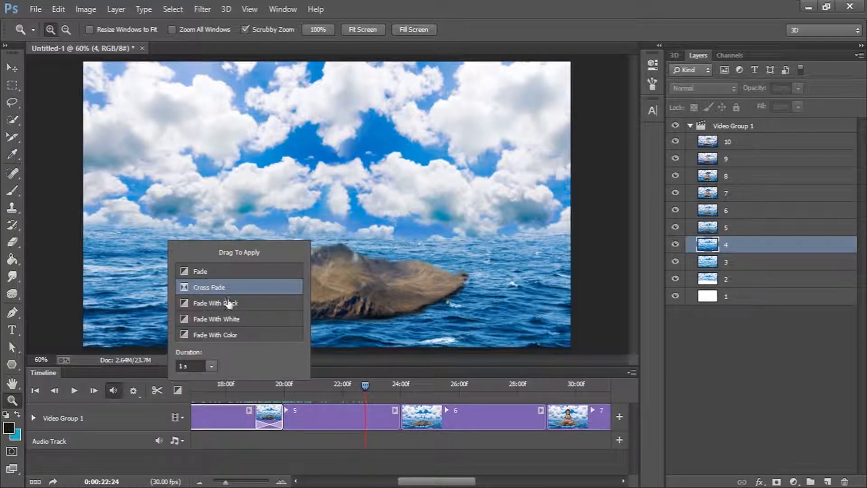
pyautogui.moveTo(216, 306); pyautogui.dragTo(386, 415)
pyautogui.moveTo(364, 384); pyautogui.dragTo(381, 388)
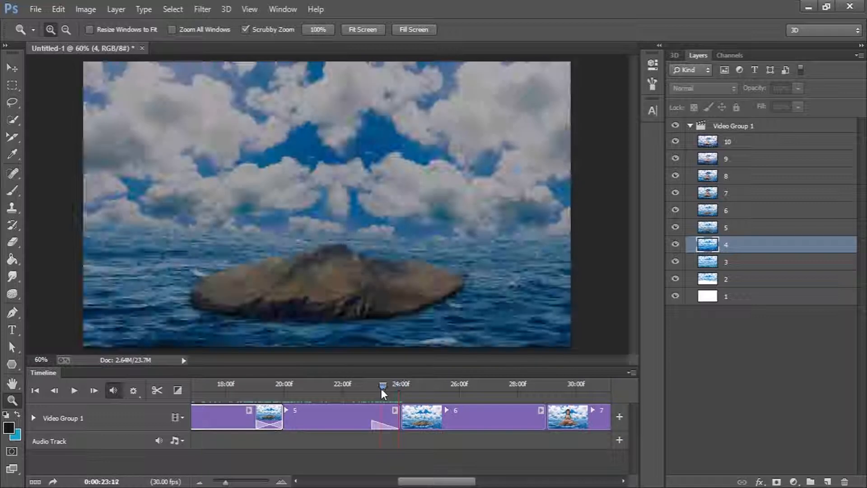
# Apply a Fade With White transition to the start of clip 6
pyautogui.click(418, 418)
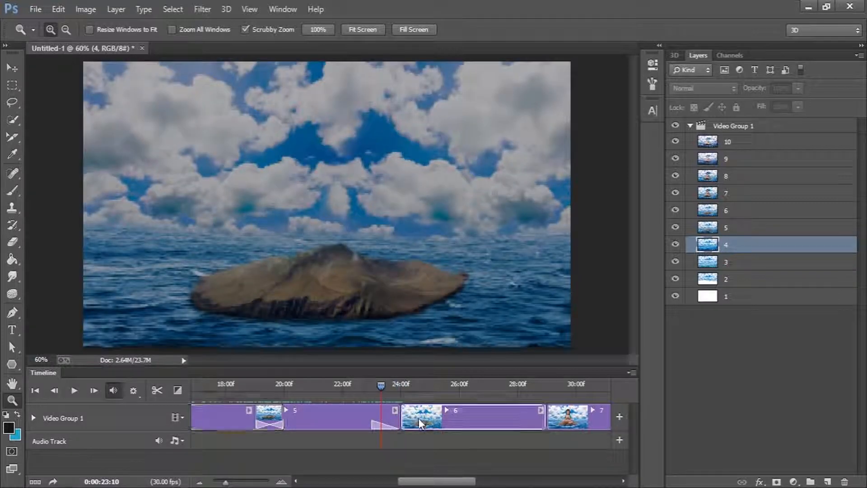
pyautogui.click(177, 390)
pyautogui.moveTo(202, 320); pyautogui.dragTo(404, 418)
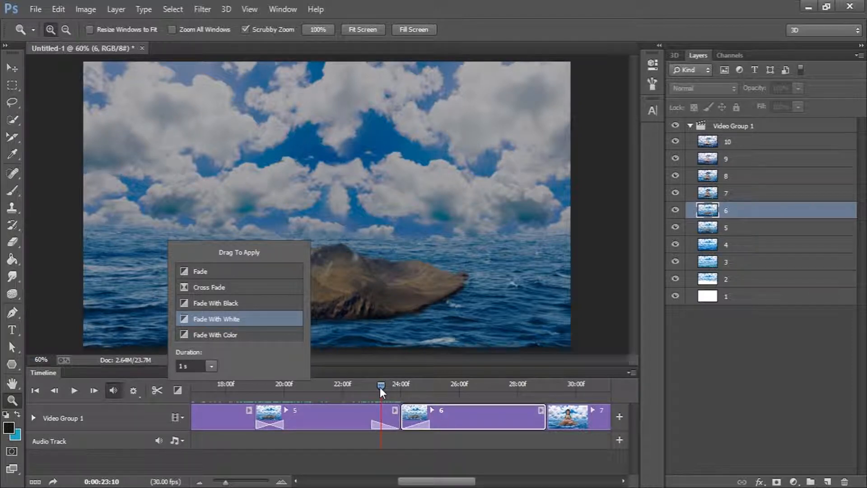
pyautogui.moveTo(381, 385); pyautogui.dragTo(492, 390)
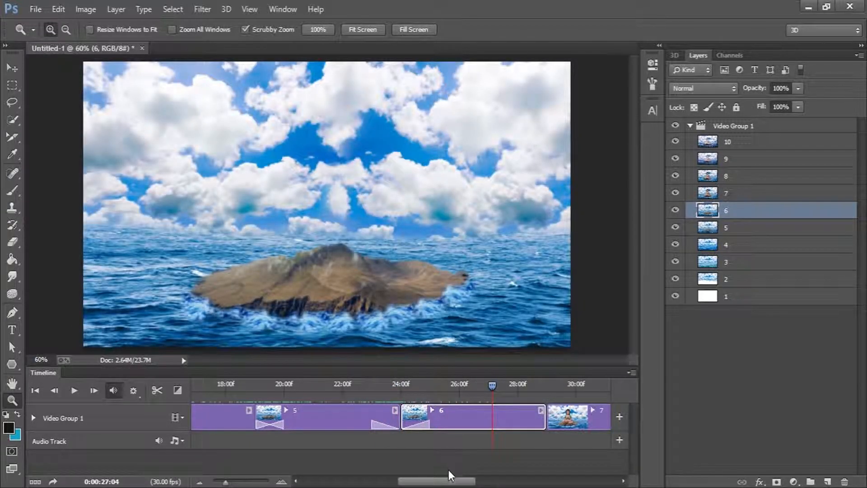
# Apply a red (d61c1c) Fade With Color transition between clips 6 and 7
pyautogui.moveTo(450, 482); pyautogui.dragTo(491, 481)
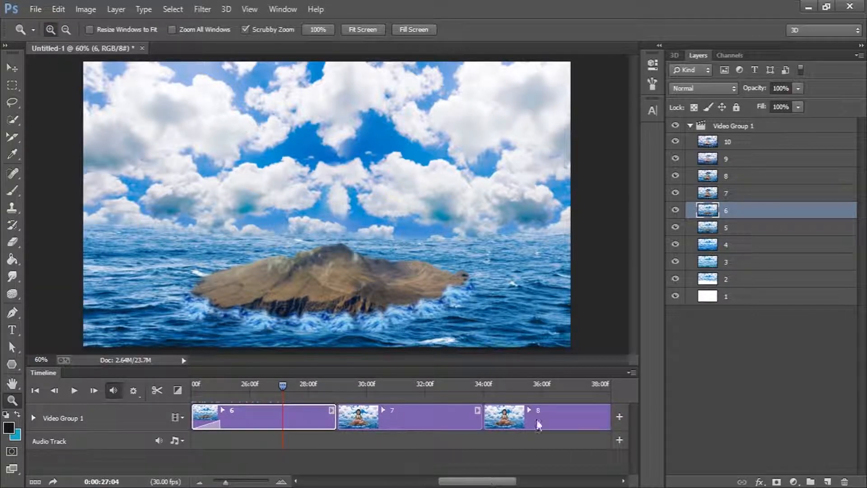
pyautogui.click(449, 404)
pyautogui.click(177, 390)
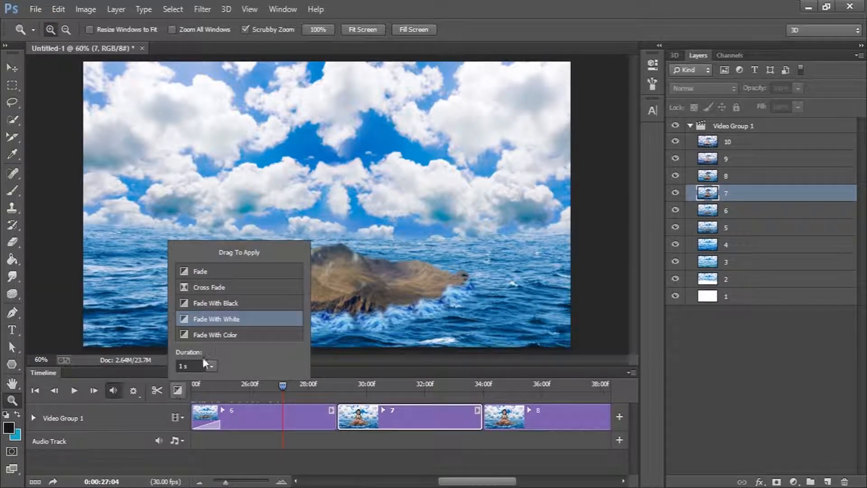
pyautogui.moveTo(230, 335); pyautogui.dragTo(256, 341)
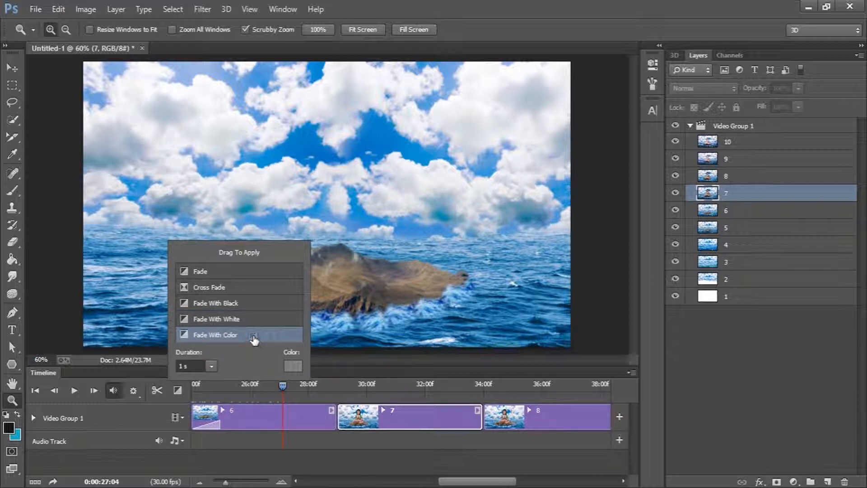
pyautogui.click(293, 365)
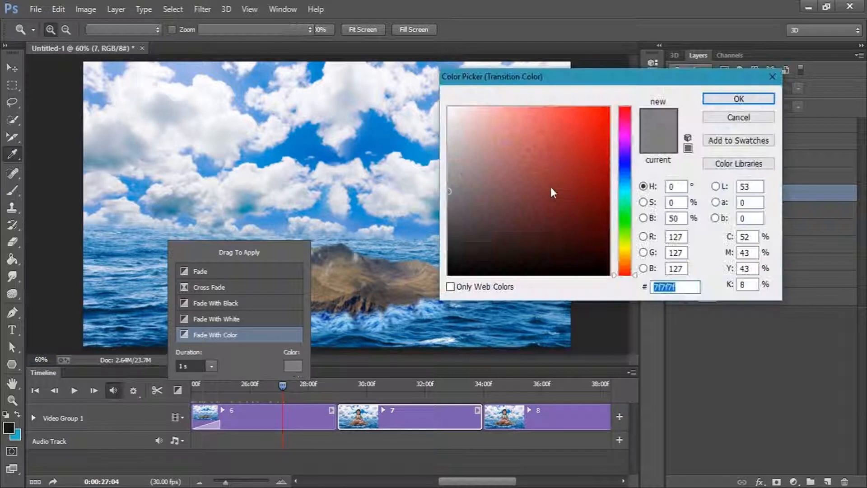
pyautogui.click(588, 134)
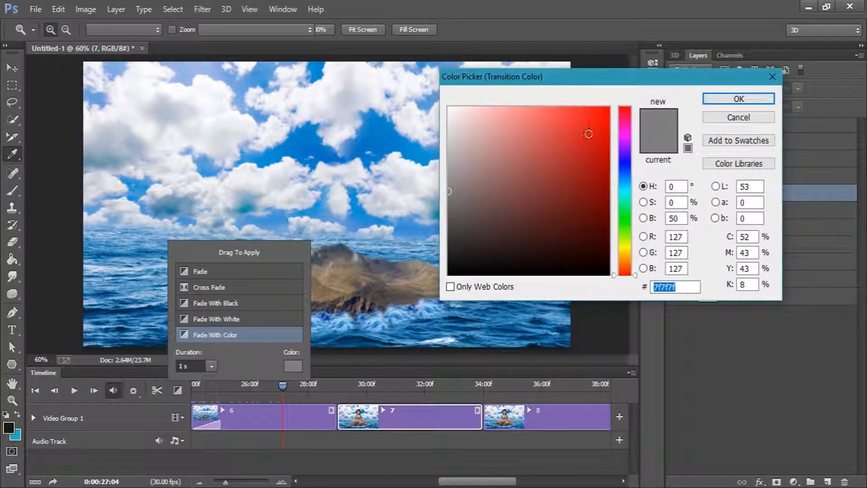
pyautogui.click(723, 101)
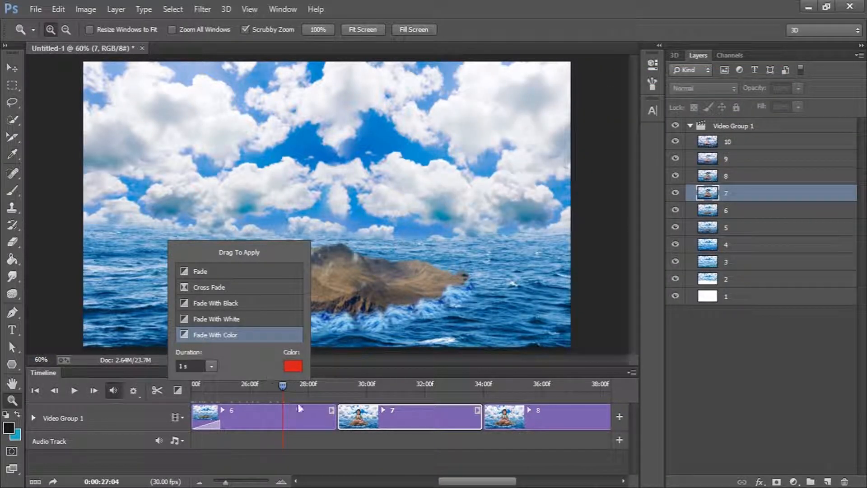
pyautogui.moveTo(214, 326); pyautogui.dragTo(331, 426)
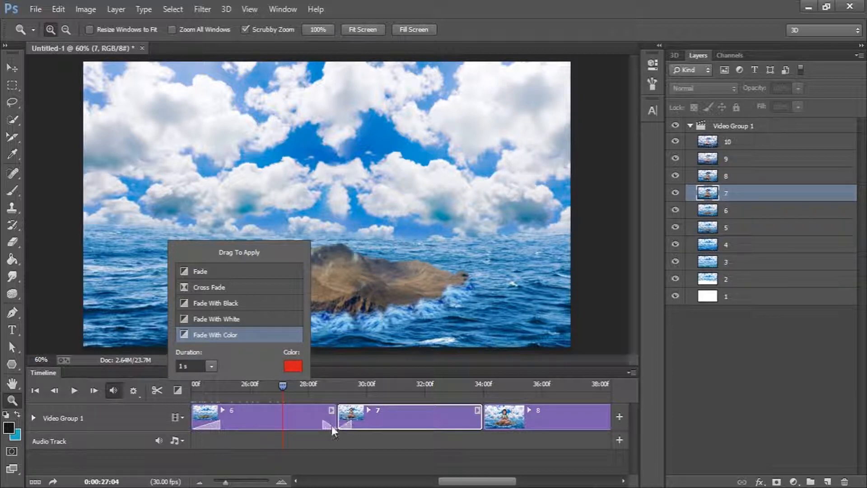
# Apply a Fade transition with a longer duration to the start of clip 8
pyautogui.moveTo(280, 384); pyautogui.dragTo(389, 391)
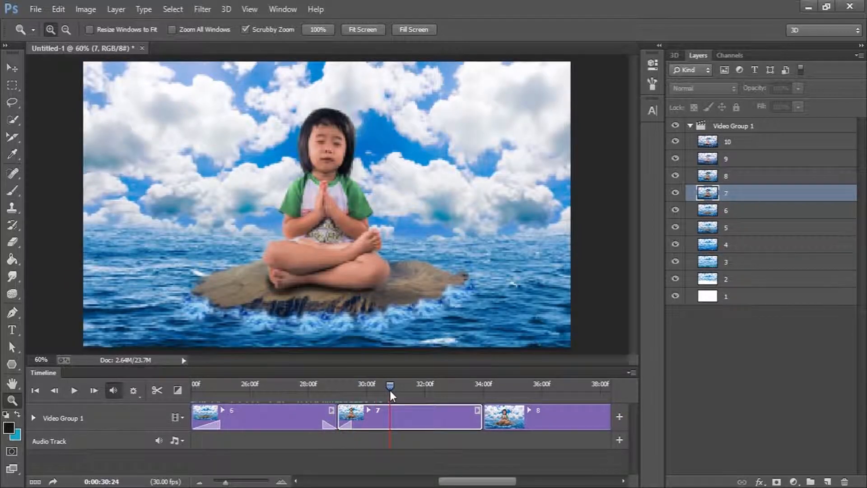
pyautogui.moveTo(475, 481); pyautogui.dragTo(506, 483)
pyautogui.click(405, 425)
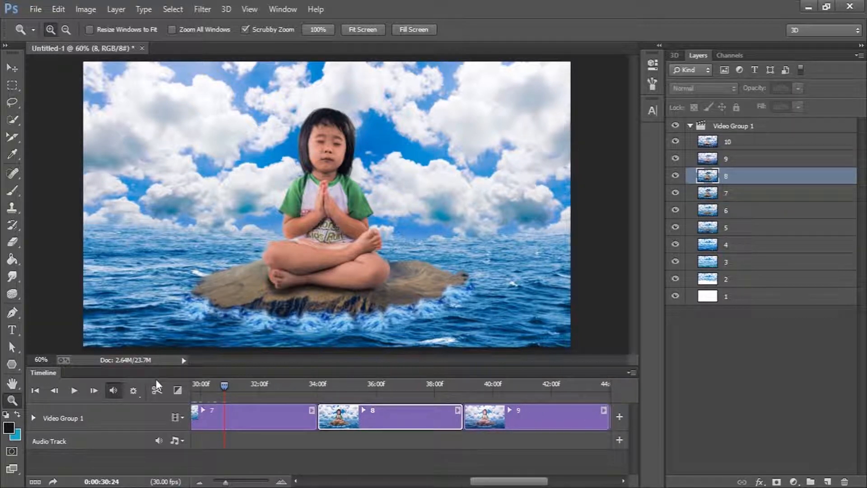
pyautogui.click(176, 390)
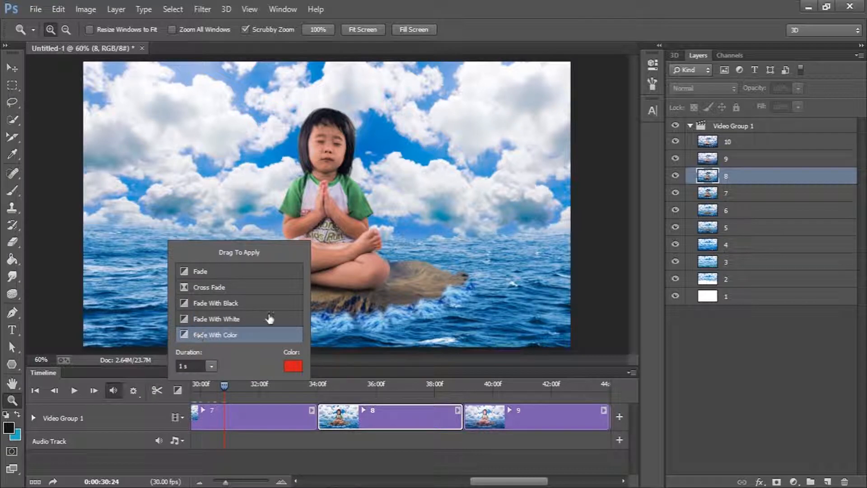
pyautogui.click(207, 367)
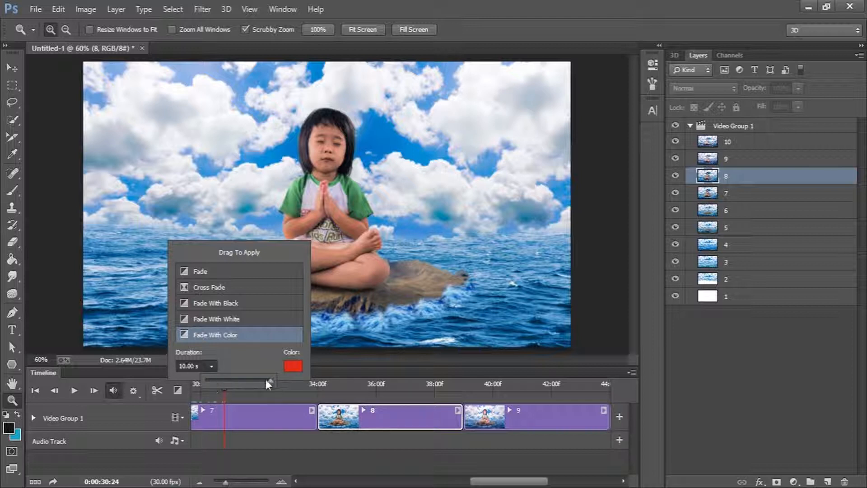
pyautogui.moveTo(224, 377); pyautogui.dragTo(292, 383)
pyautogui.moveTo(204, 274); pyautogui.dragTo(290, 386)
pyautogui.click(308, 389)
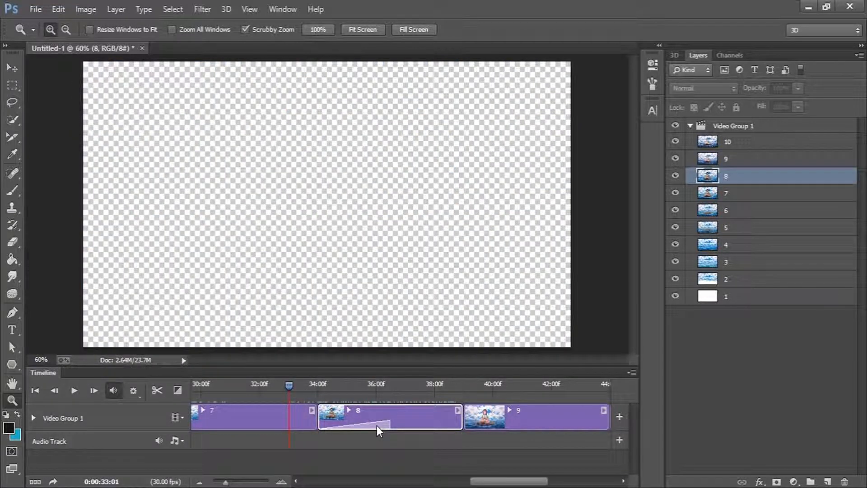
# Select and preview the fade transition on clip 8
pyautogui.click(377, 425)
pyautogui.click(376, 412)
pyautogui.click(383, 424)
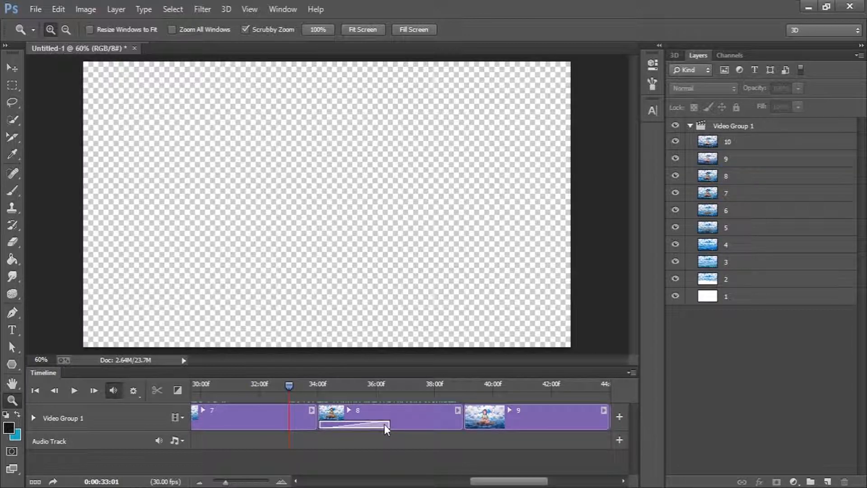
pyautogui.click(344, 390)
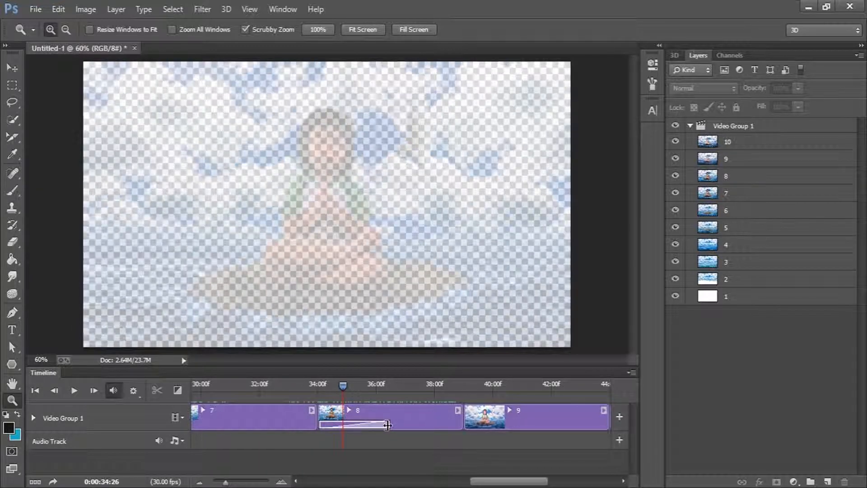
# Shorten and re-lengthen the fade transition on clip 8, scrubbing the playhead across it to preview
pyautogui.moveTo(388, 423); pyautogui.dragTo(338, 426)
pyautogui.moveTo(344, 383); pyautogui.dragTo(369, 389)
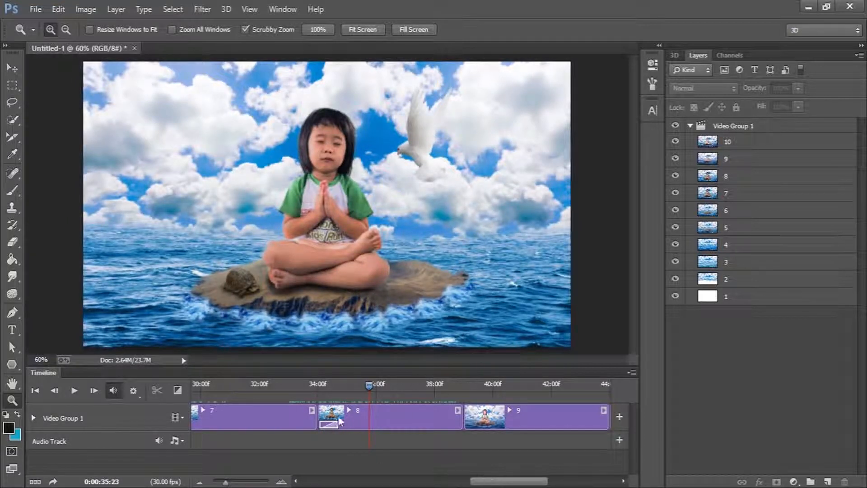
pyautogui.moveTo(336, 421); pyautogui.dragTo(442, 432)
pyautogui.moveTo(372, 384); pyautogui.dragTo(397, 386)
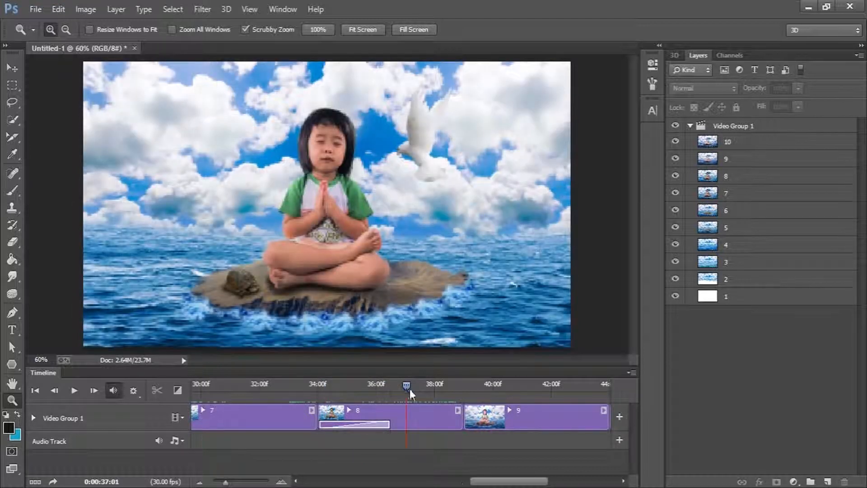
# Add a new video group track to the timeline
pyautogui.moveTo(482, 483); pyautogui.dragTo(465, 483)
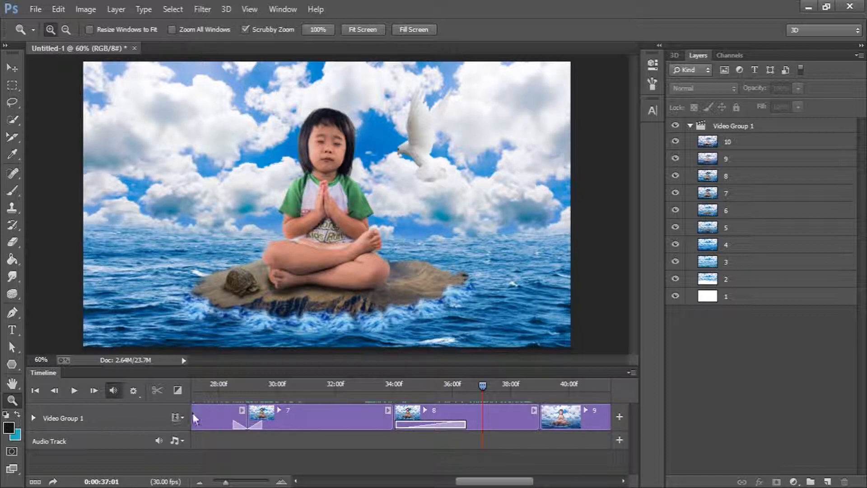
pyautogui.click(172, 418)
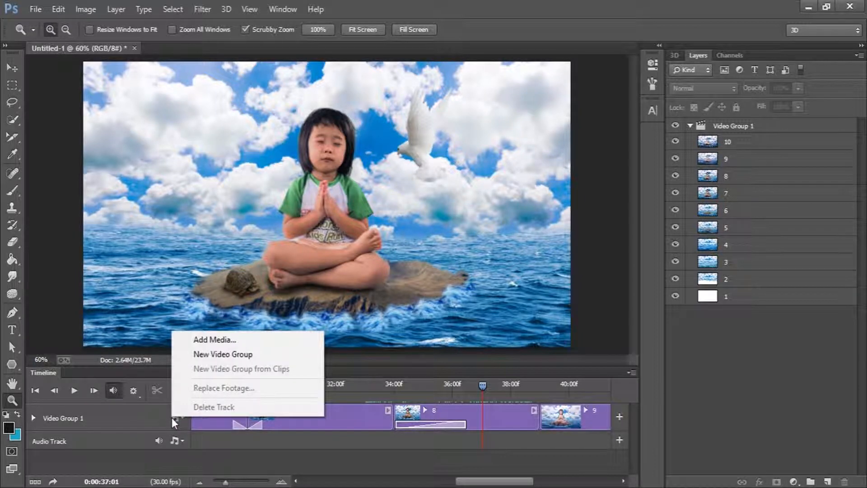
pyautogui.click(290, 356)
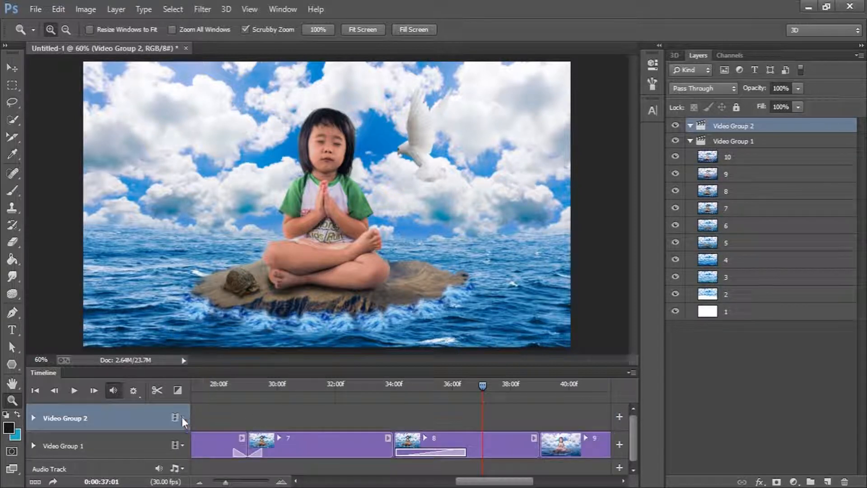
# Add image 10 from the New folder as media to Video Group 2
pyautogui.click(178, 418)
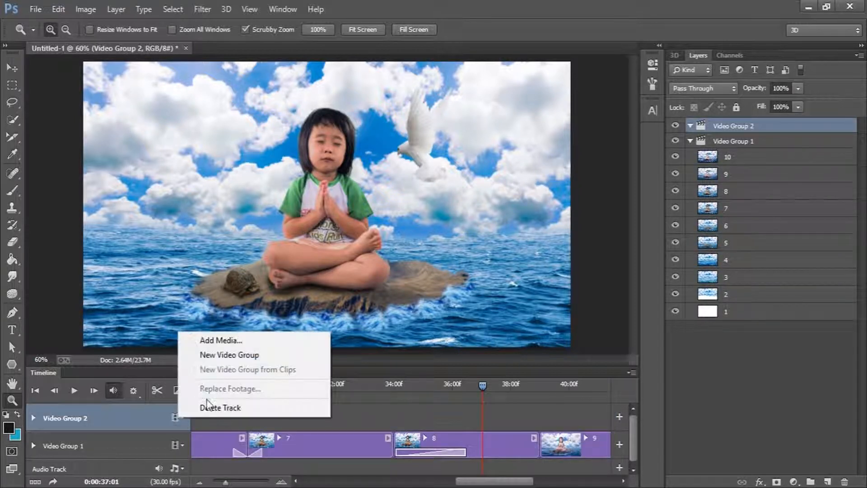
pyautogui.click(262, 344)
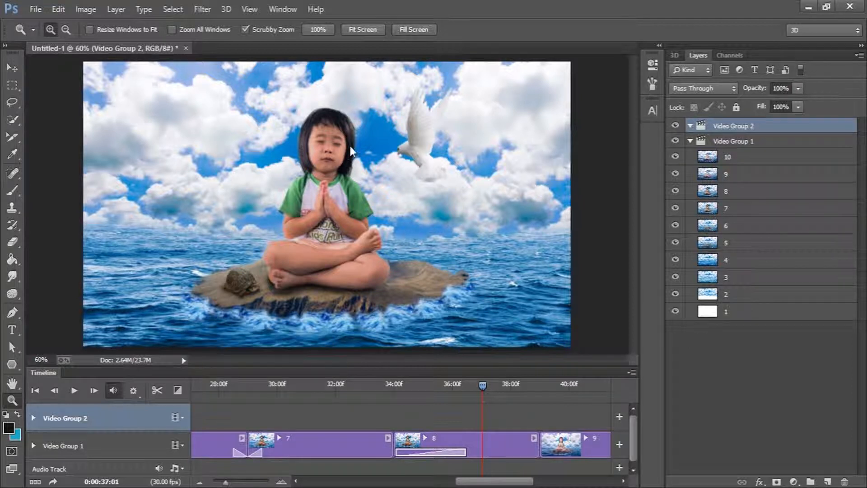
pyautogui.click(242, 218)
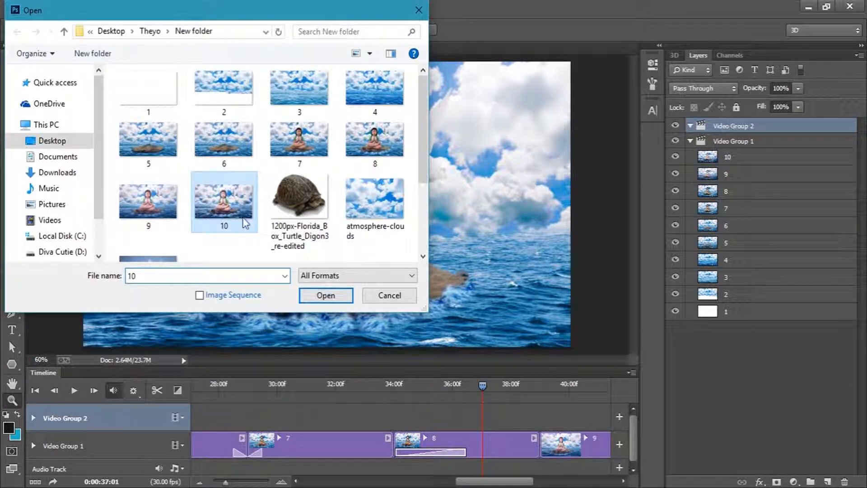
pyautogui.click(325, 298)
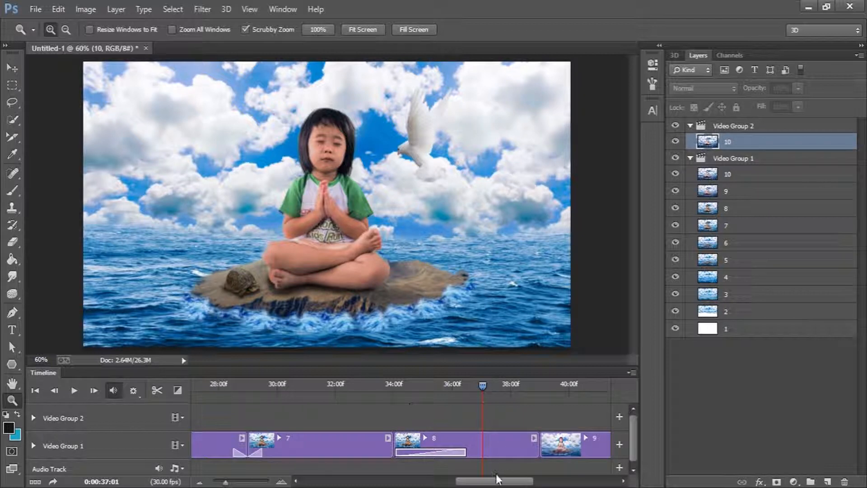
# Collapse Video Group 1 in the layers list and select Video Group 2
pyautogui.moveTo(499, 481); pyautogui.dragTo(562, 486)
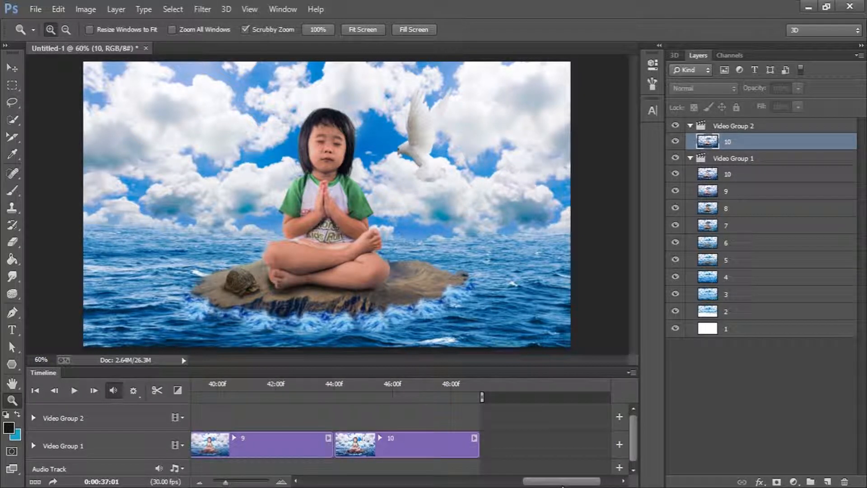
pyautogui.click(691, 158)
pyautogui.click(736, 128)
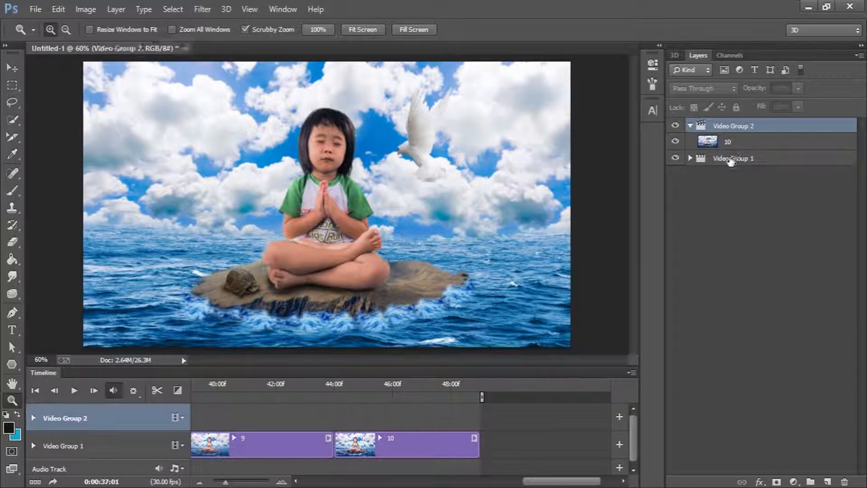
# Delete the clip 10 at the start of Video Group 2
pyautogui.moveTo(560, 481); pyautogui.dragTo(342, 481)
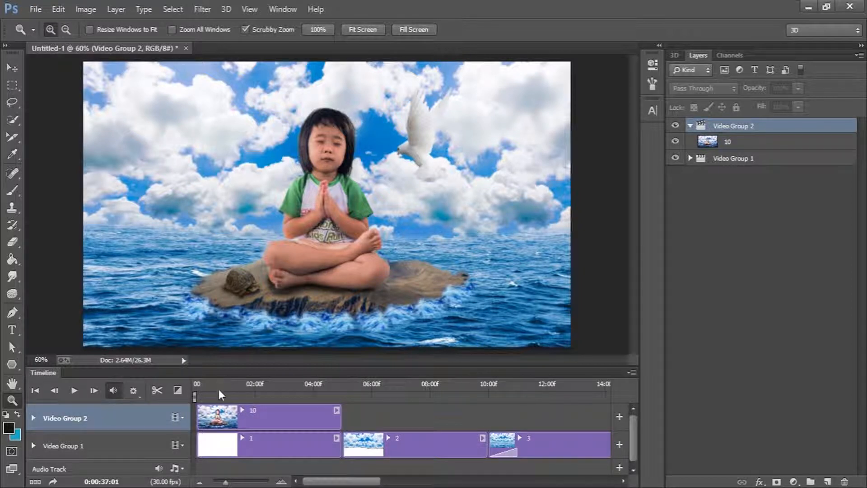
pyautogui.click(218, 389)
pyautogui.click(240, 413)
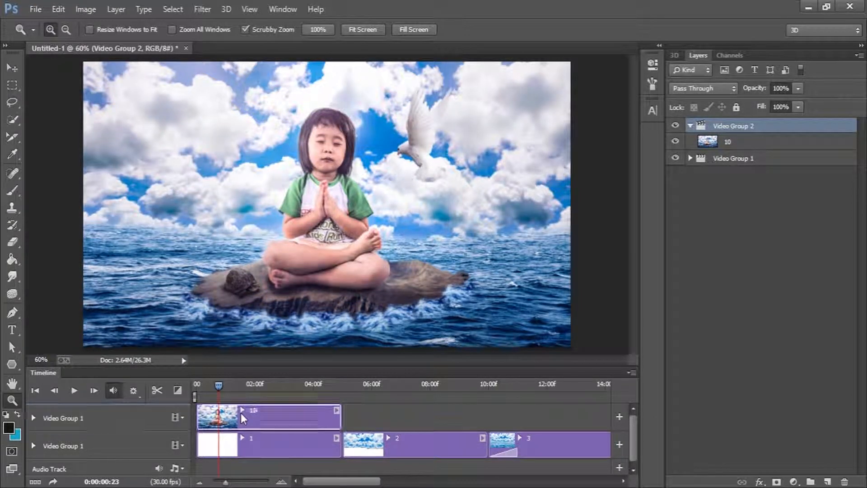
pyautogui.press('Delete')
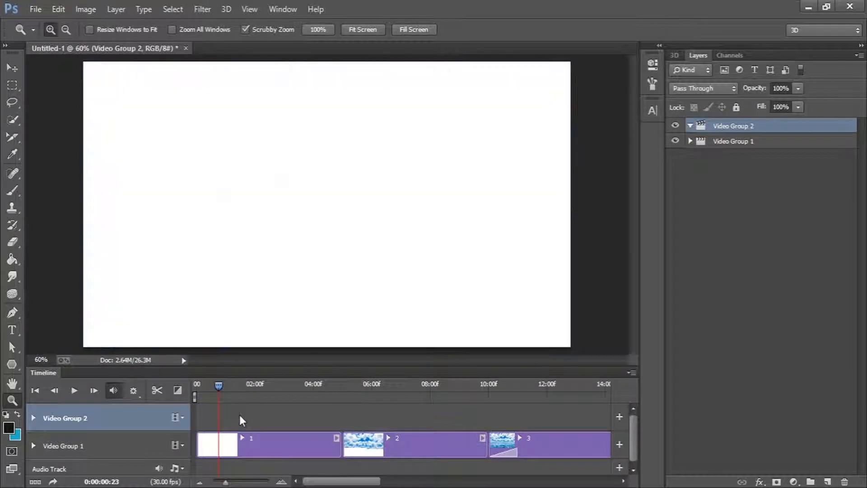